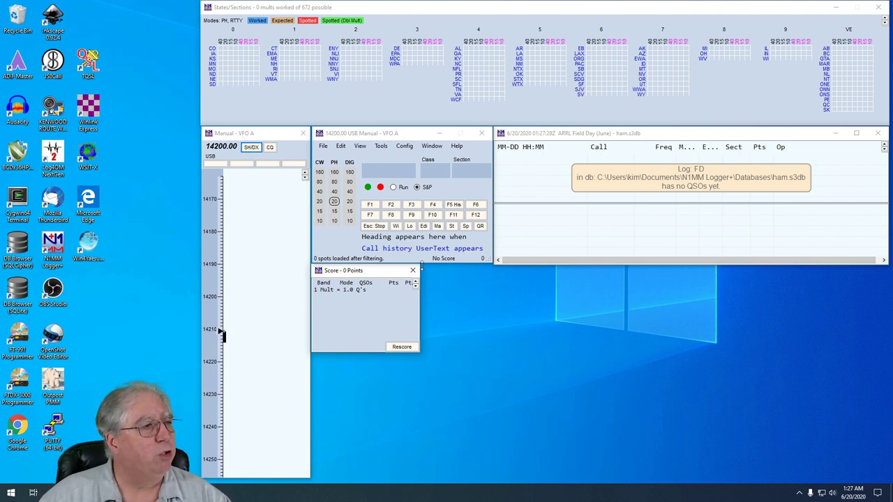
- Set the operating frequency to 14250 and the mode to USB through the callsign field of the entry window
left_click(363, 135)
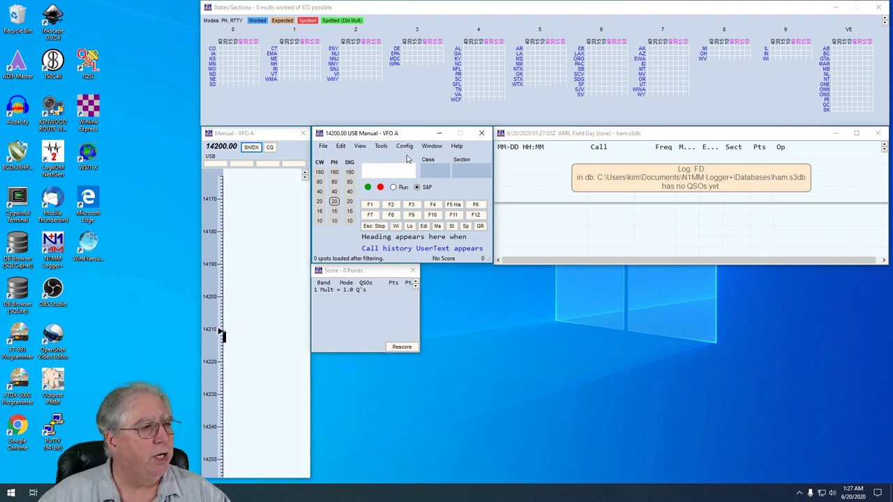
type("1")
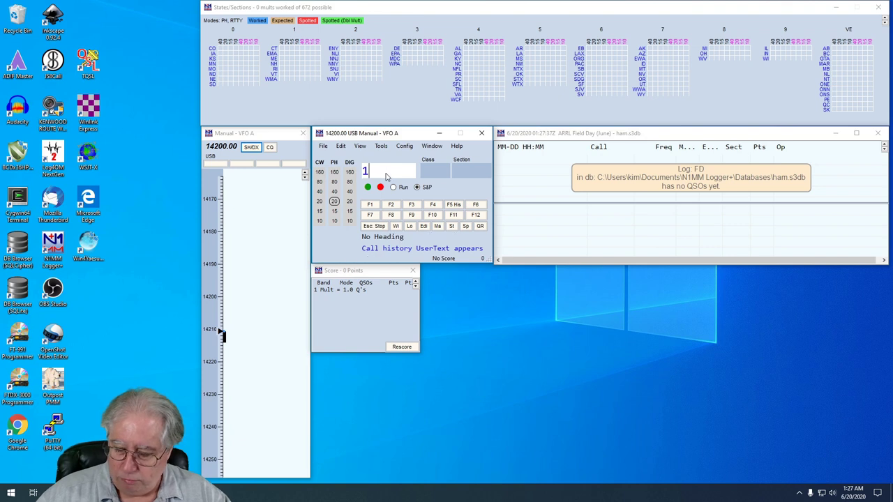
type("4250")
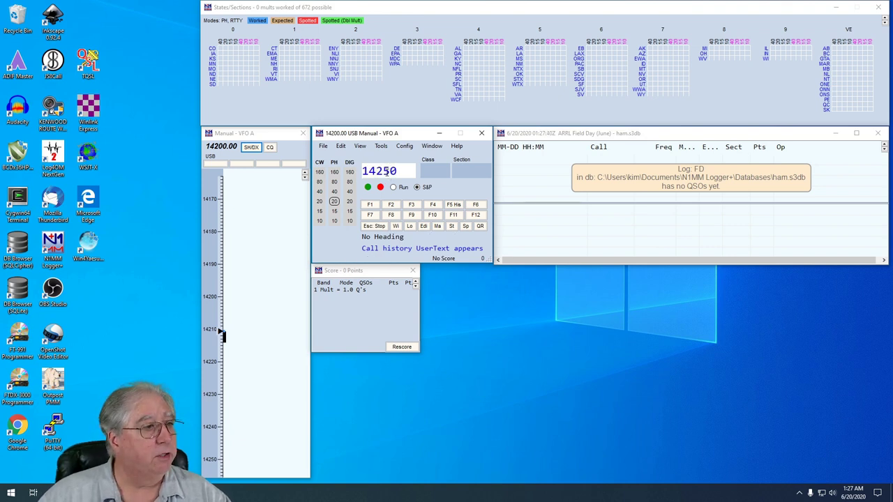
key("Return")
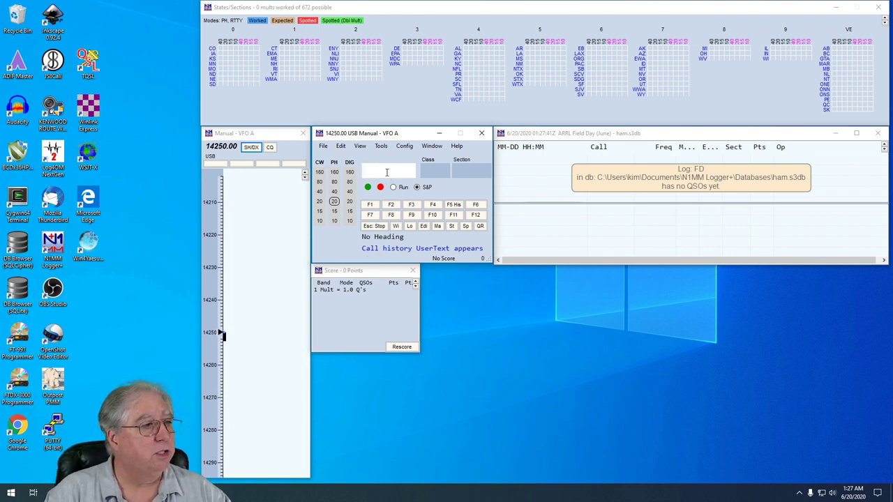
type("USB")
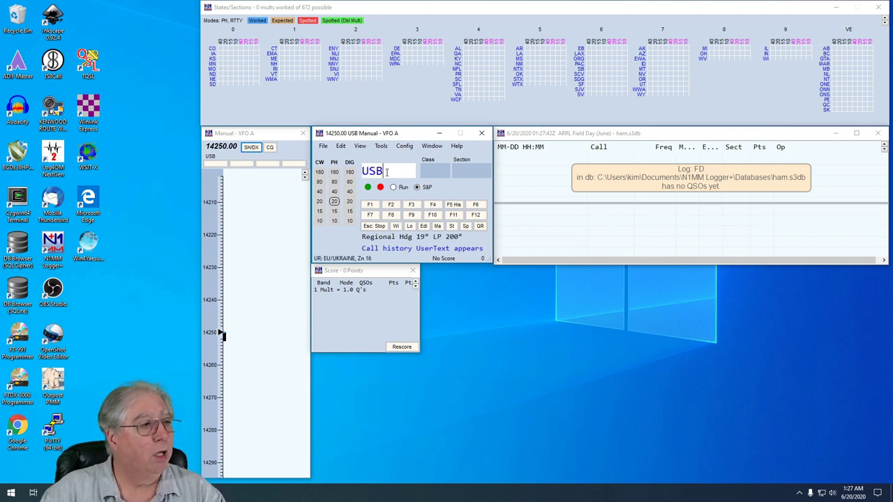
key("Return")
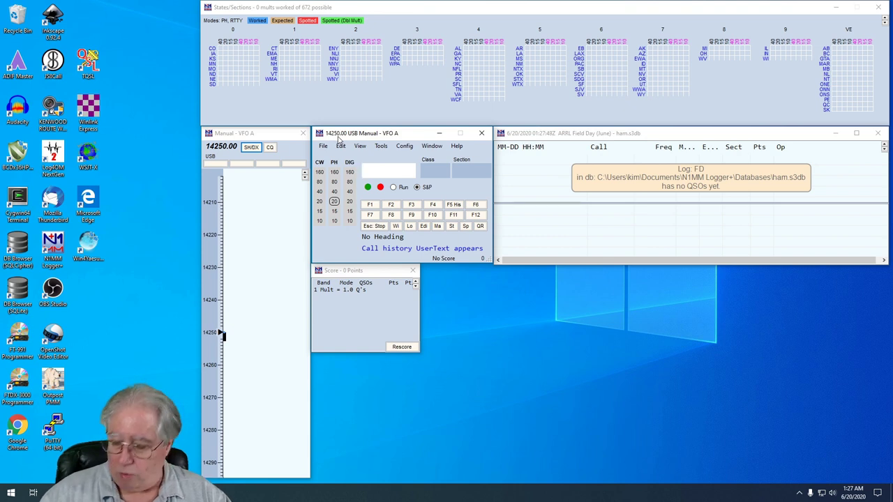
- Switch the entry window to frequency 7216 and mode LSB through the callsign field
type("71")
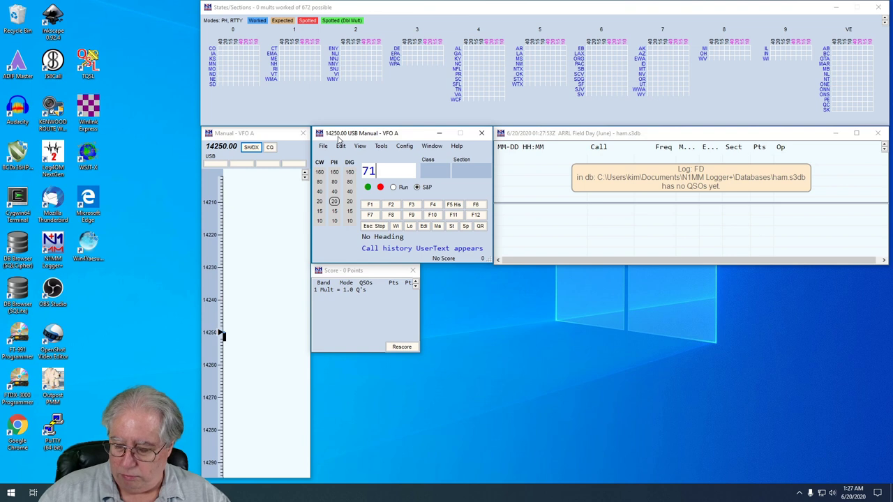
key("BackSpace")
type("21")
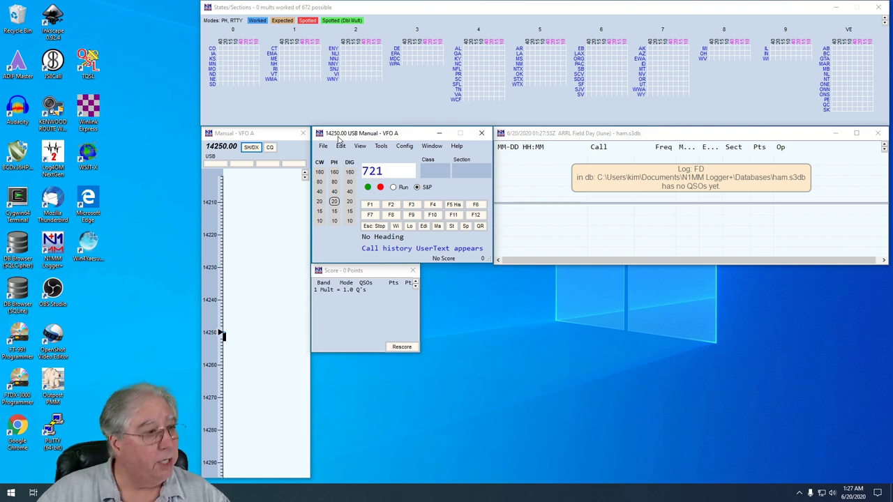
type("6")
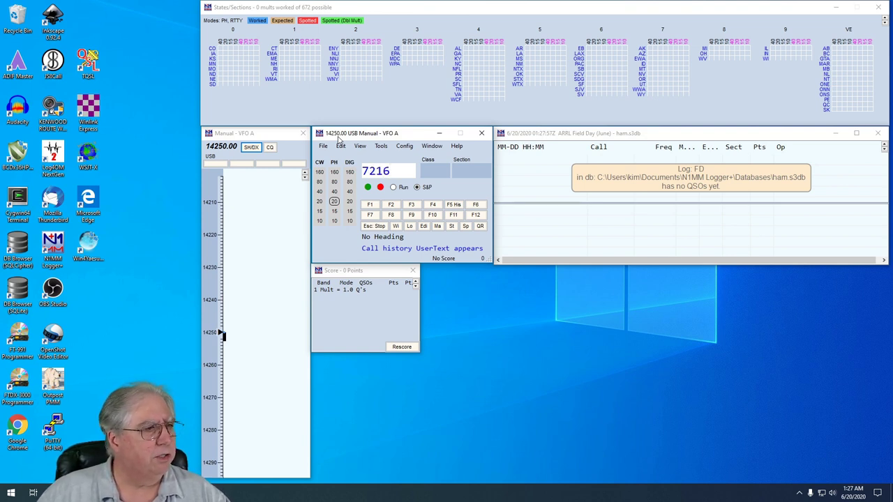
key("Return")
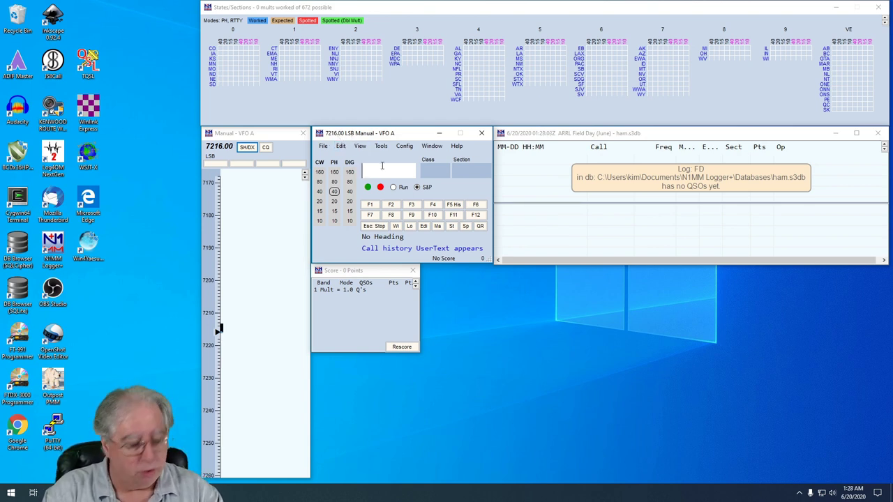
type("LSB")
key("Return")
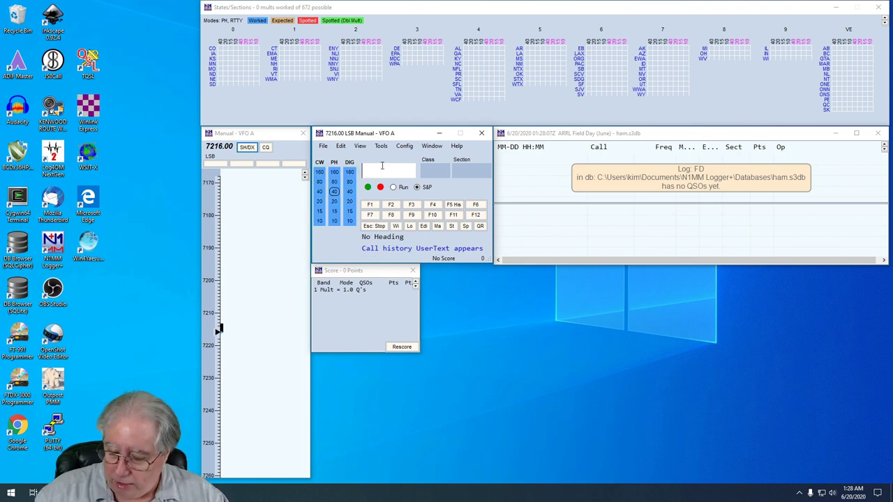
- Return the operating frequency to 14250 through the callsign field
type("14250")
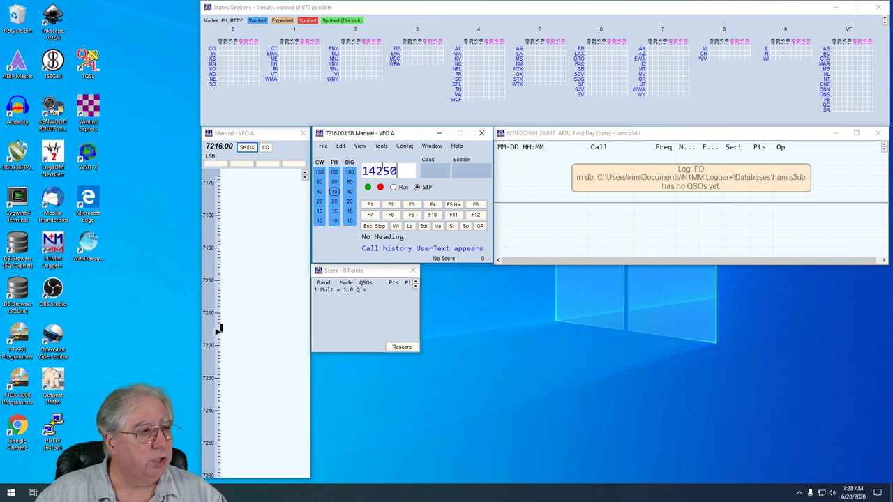
key("Return")
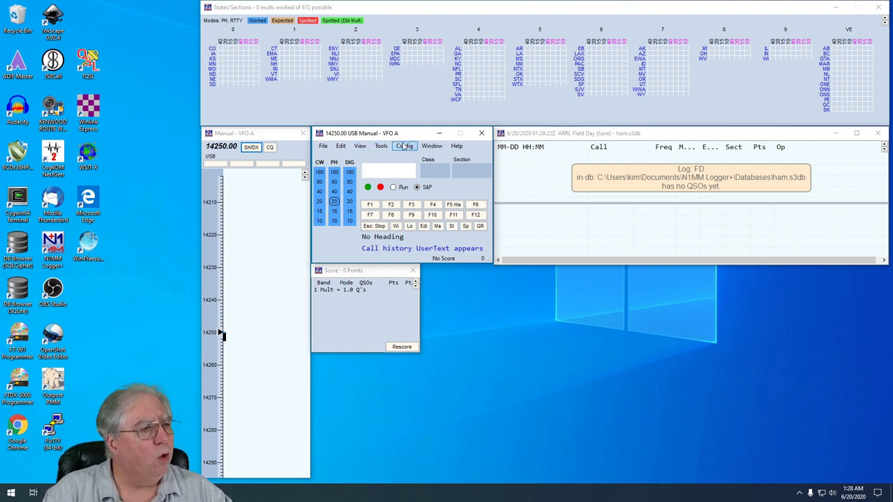
- In the Configurer's hardware settings, assign port COM5 to the FTDX-3000 radio in the first row
left_click(404, 147)
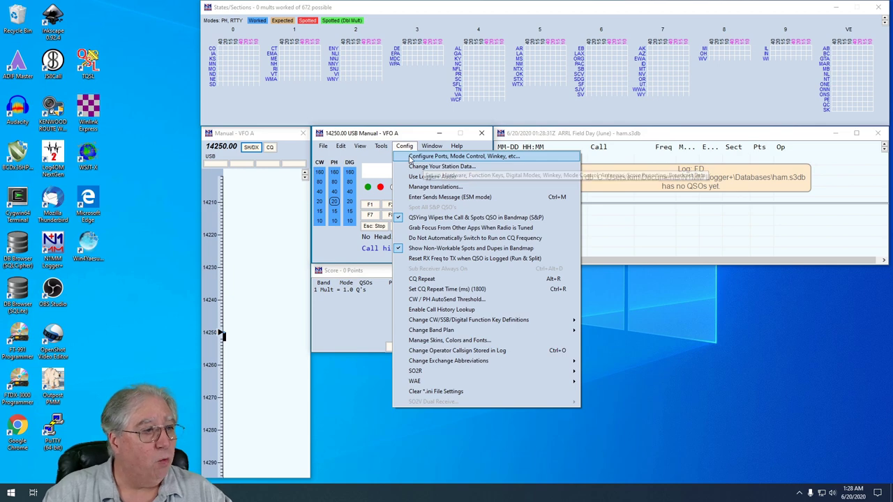
left_click(408, 159)
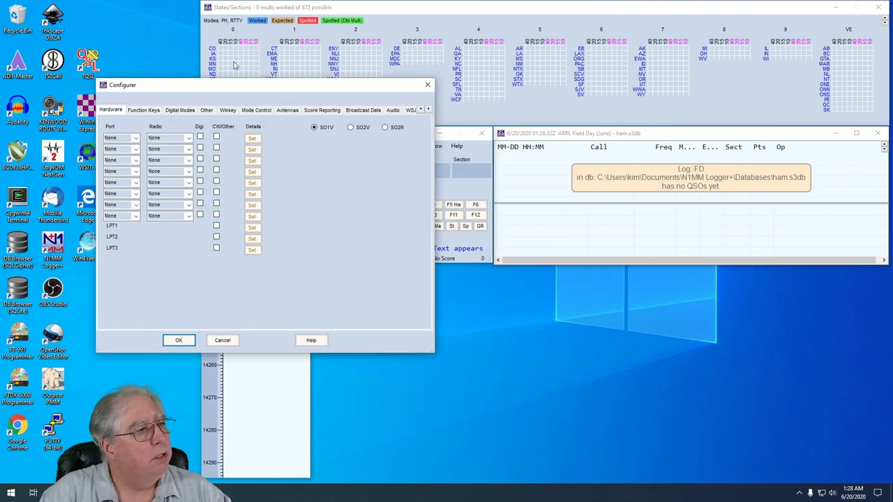
left_click_drag(237, 91, 438, 115)
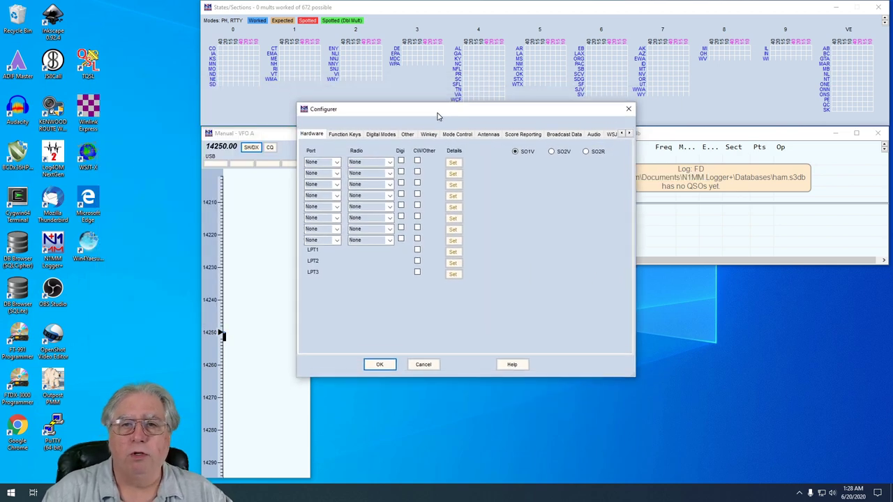
left_click(336, 162)
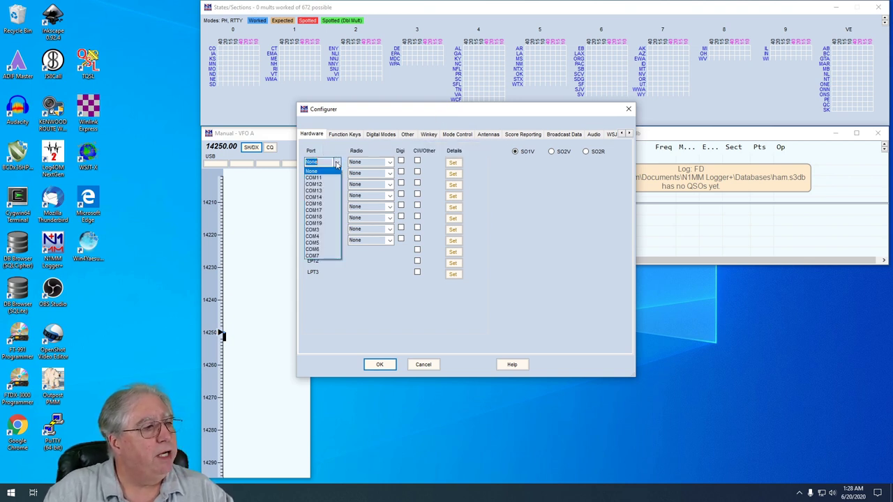
left_click(316, 244)
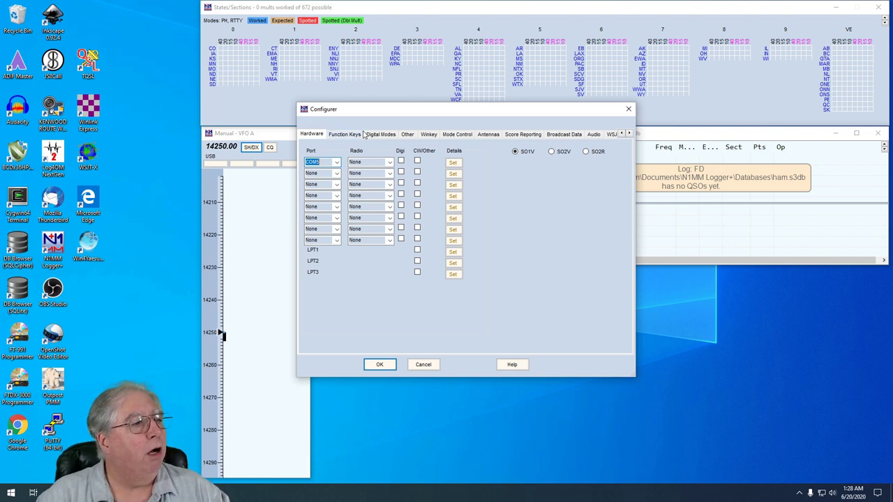
left_click(390, 162)
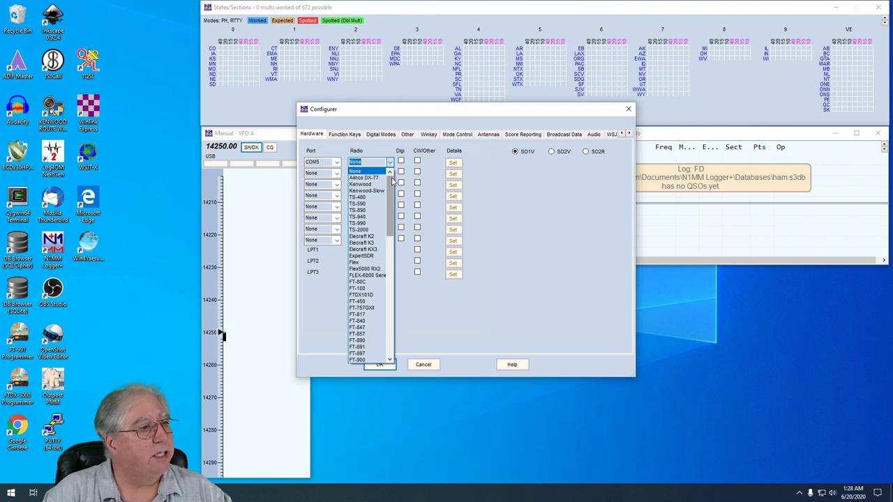
left_click_drag(392, 181, 391, 228)
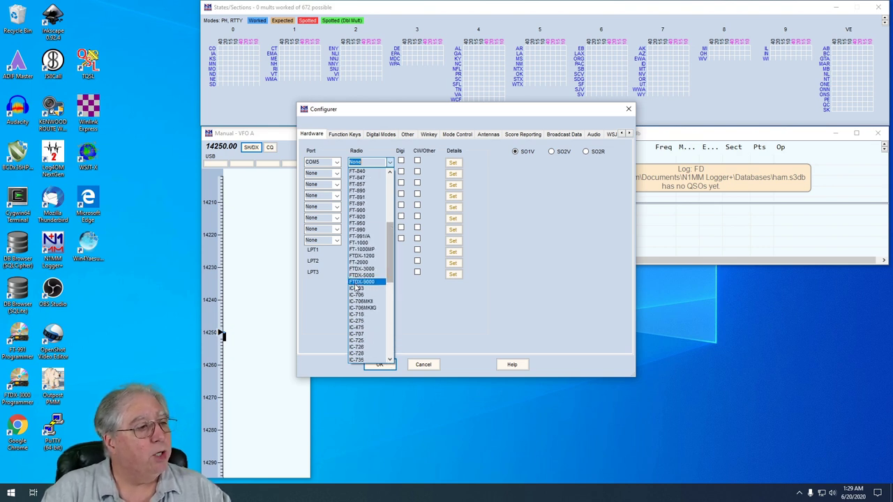
left_click(356, 270)
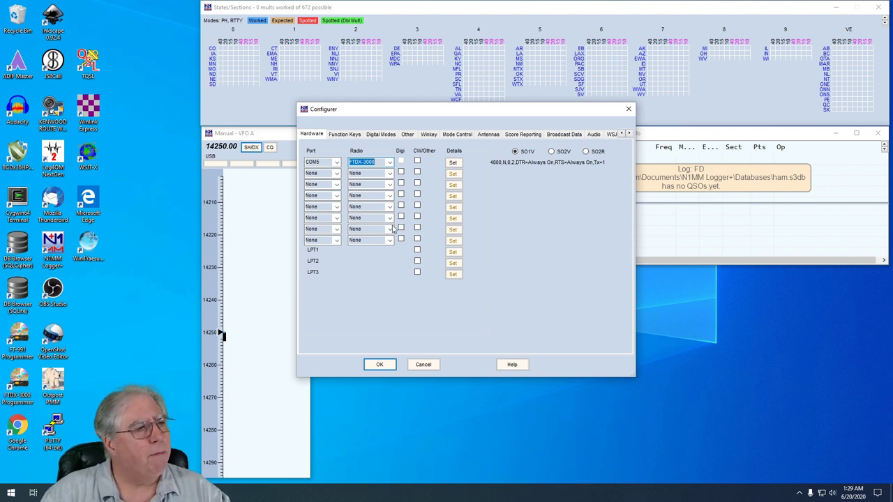
- Set the COM5 port speed to 38400 with 1 stop bit, and apply the hardware configuration
left_click(454, 163)
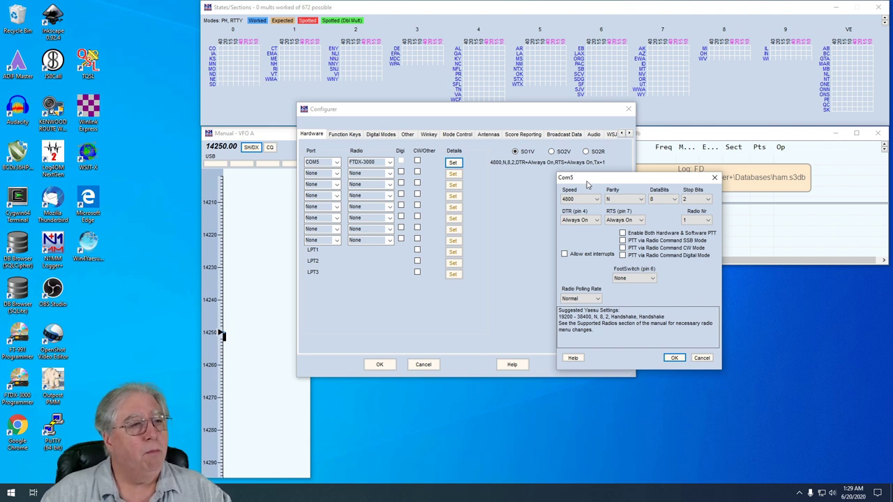
left_click(597, 200)
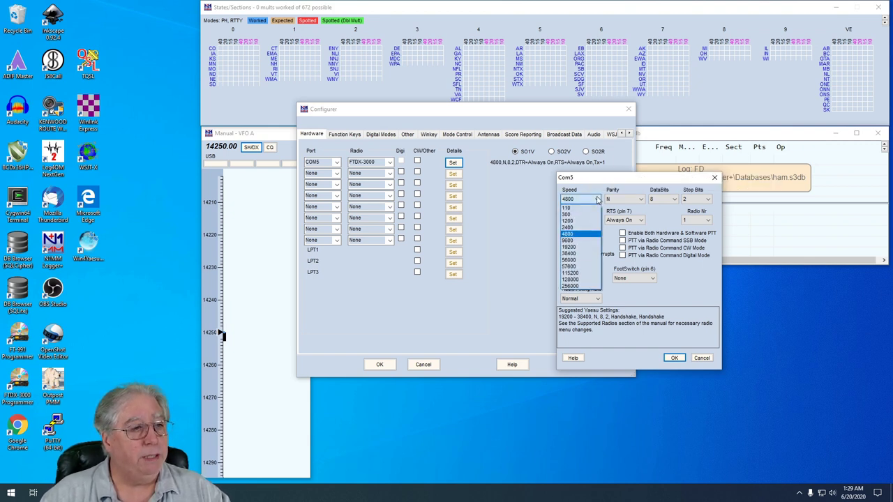
left_click(580, 253)
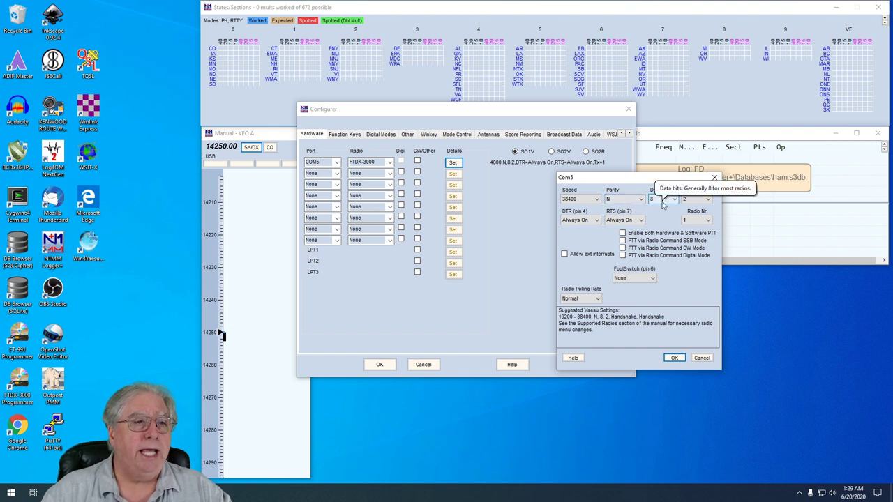
left_click(708, 200)
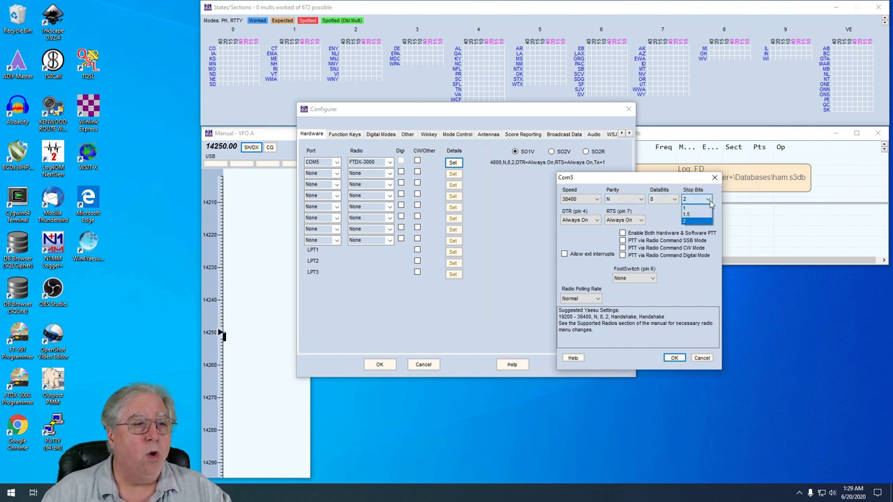
left_click(690, 207)
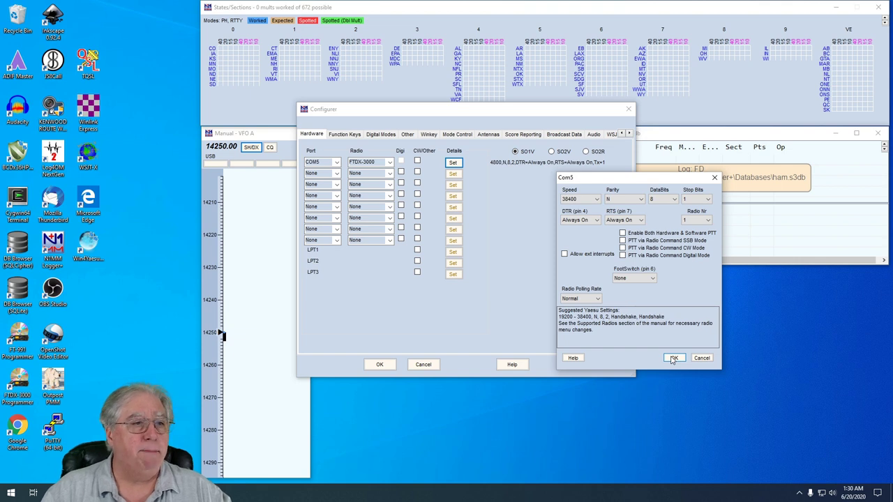
left_click(673, 357)
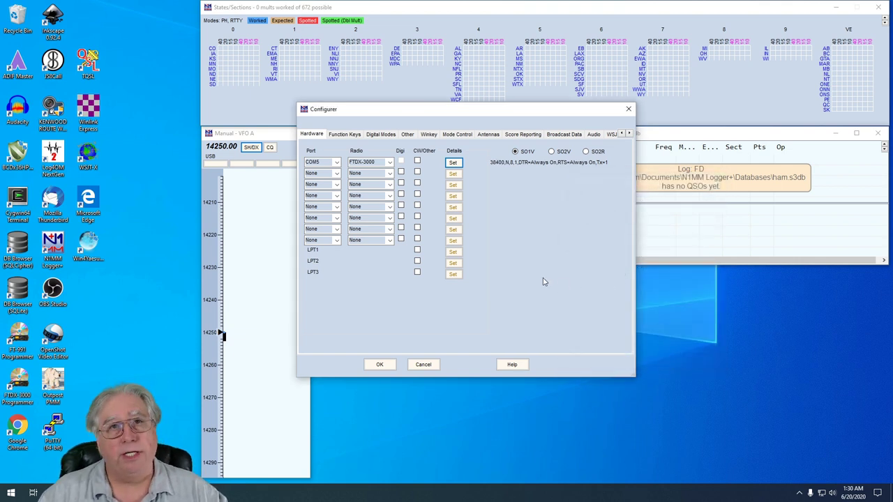
left_click(377, 364)
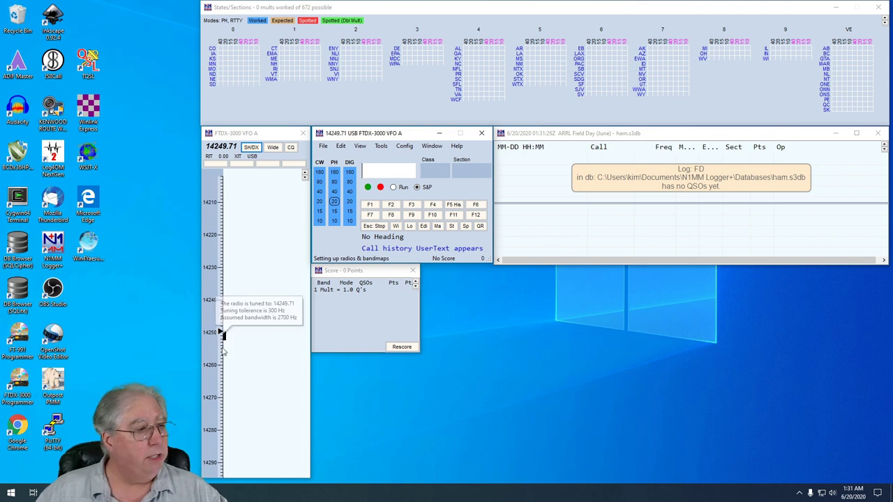
- Tune the radio to 14250 from the bandmap and adjust the bandmap's frequency scale
left_click(211, 336)
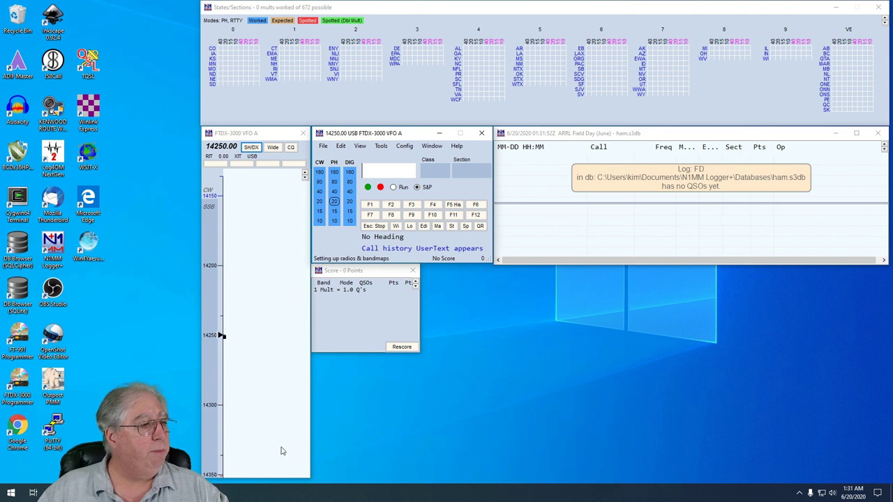
scroll(281, 450, "up", 2)
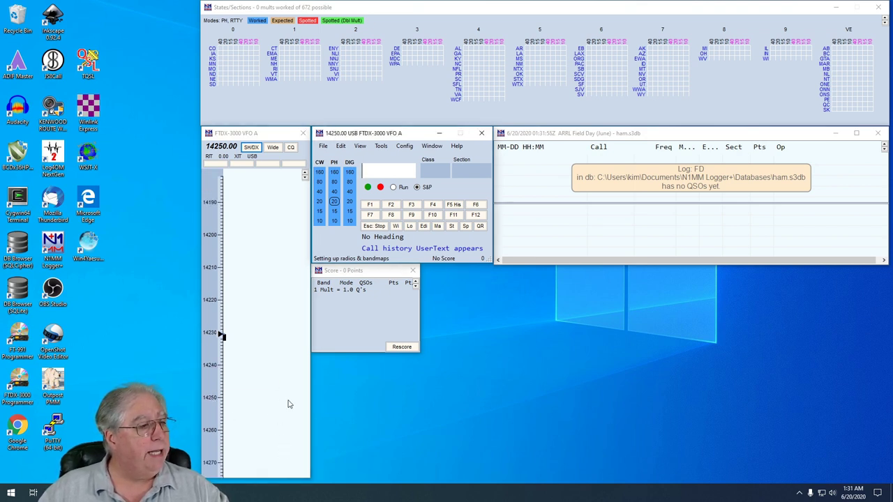
left_click(214, 400)
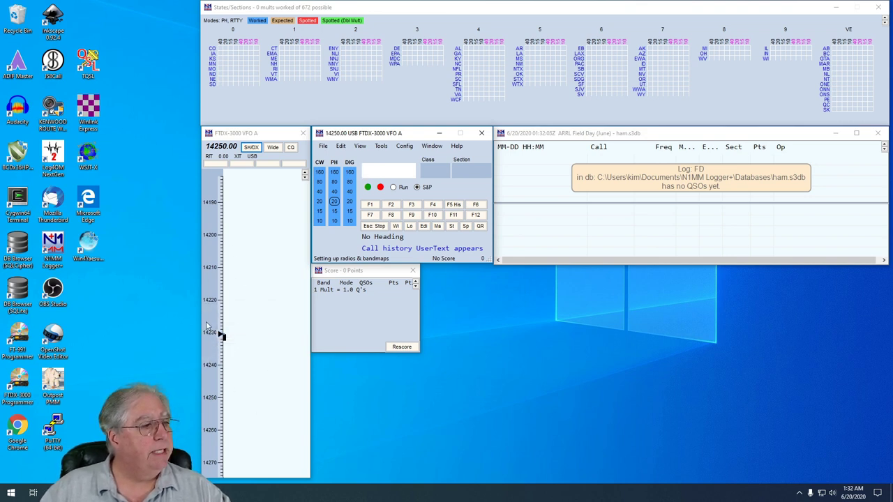
scroll(206, 327, "down", 2)
scroll(206, 326, "up", 2)
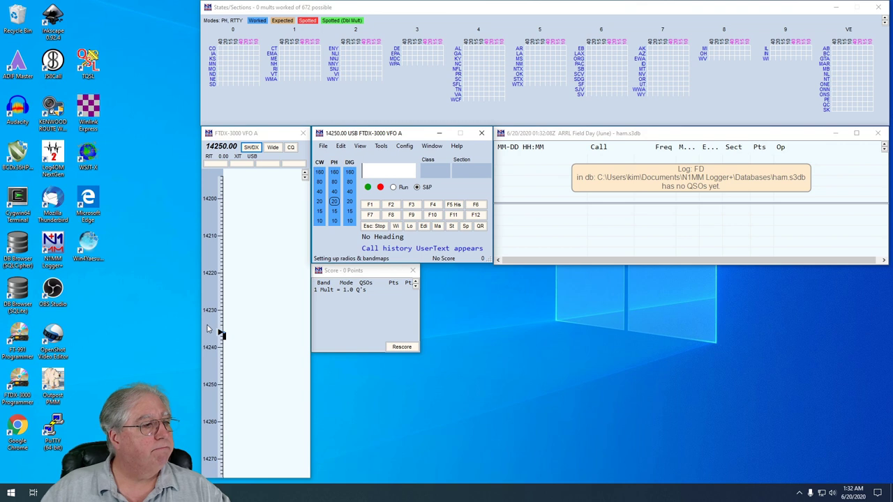
scroll(206, 327, "down", 1)
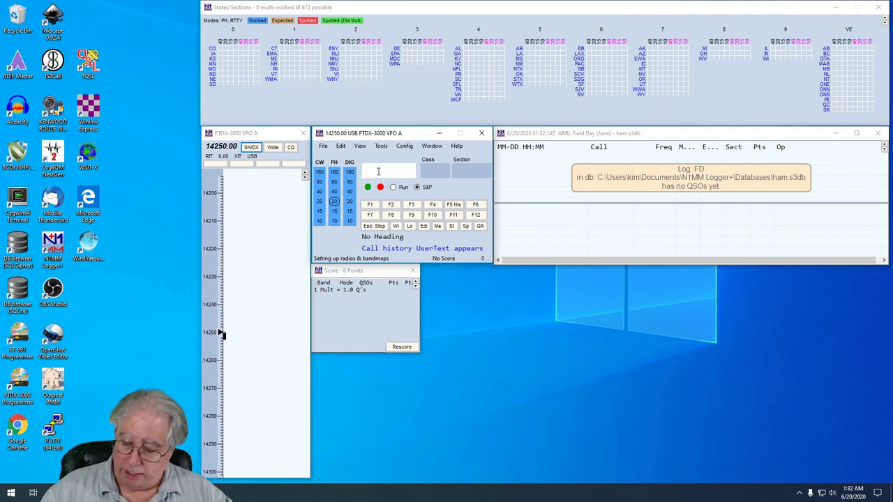
- Tune the radio to 14170 by entering the frequency in the callsign field
type("14")
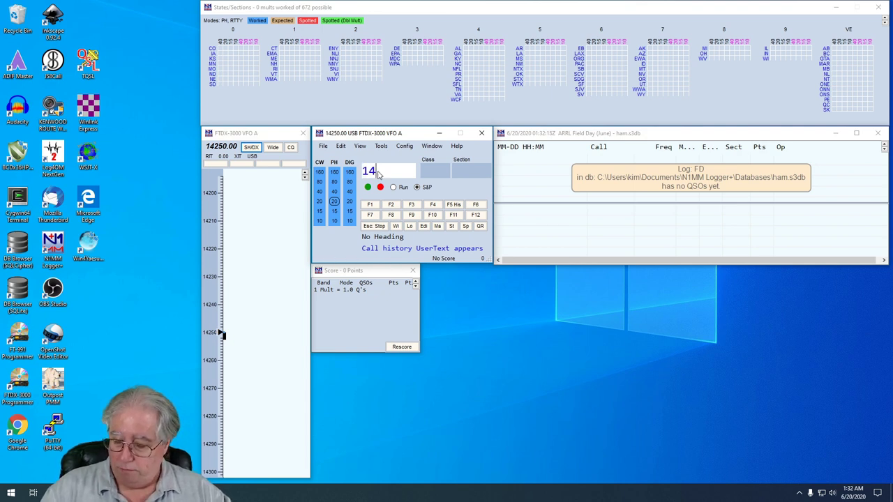
type("170")
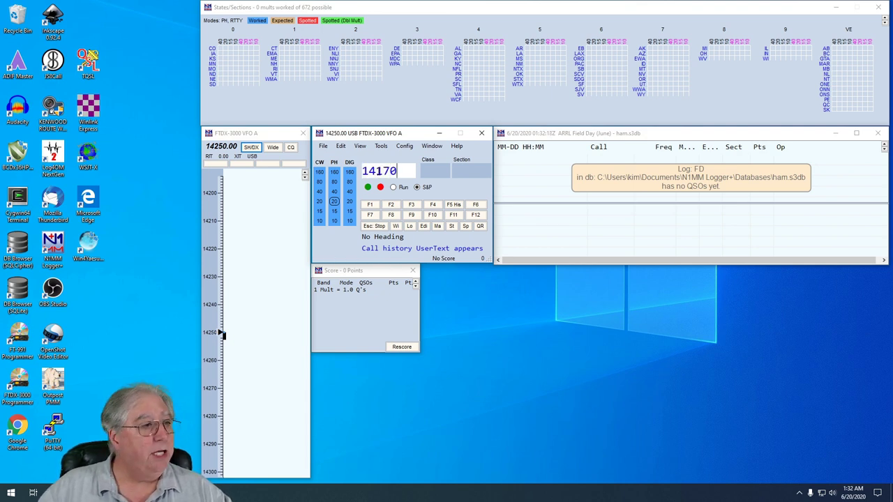
key("Return")
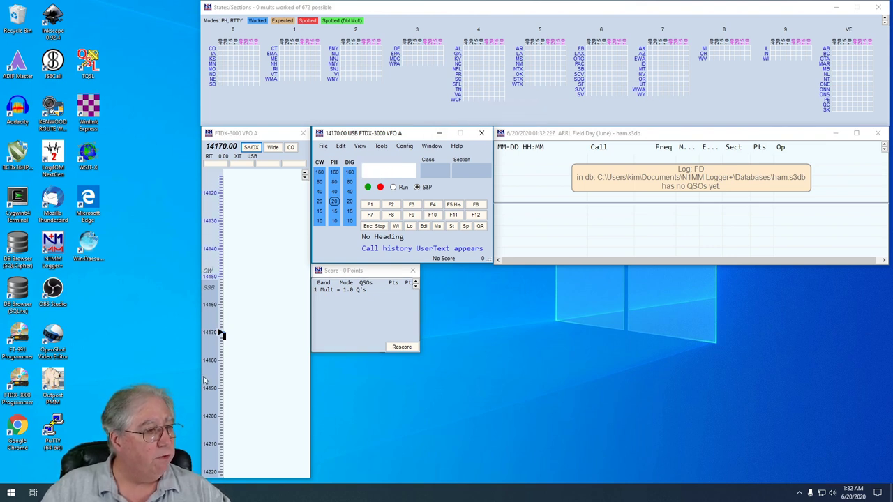
- Tune the radio back to 14250 by entering the frequency in the callsign field
type("2")
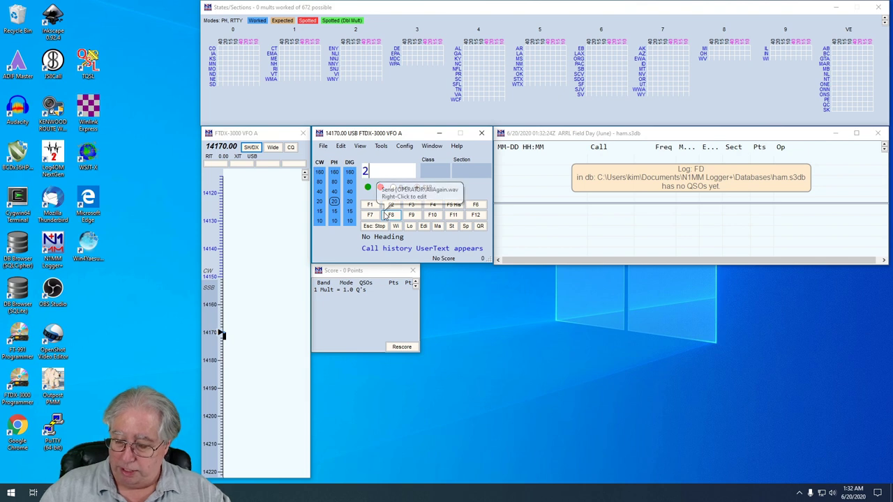
key("BackSpace")
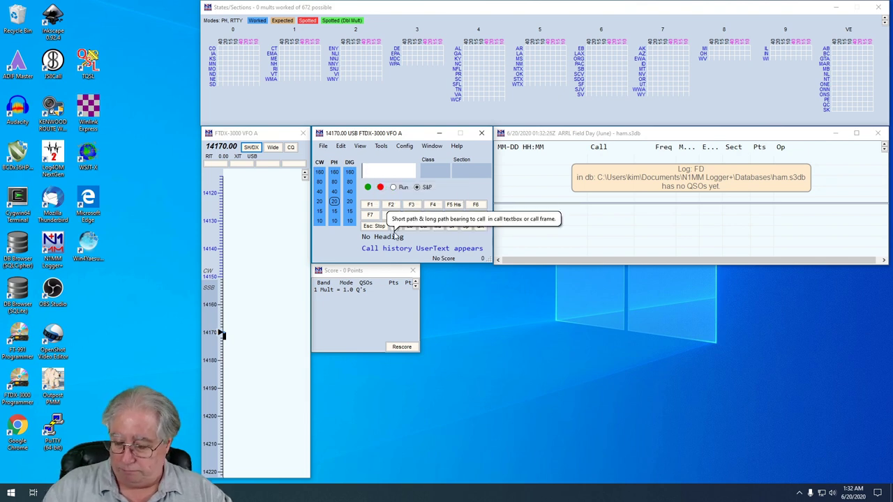
type("14250")
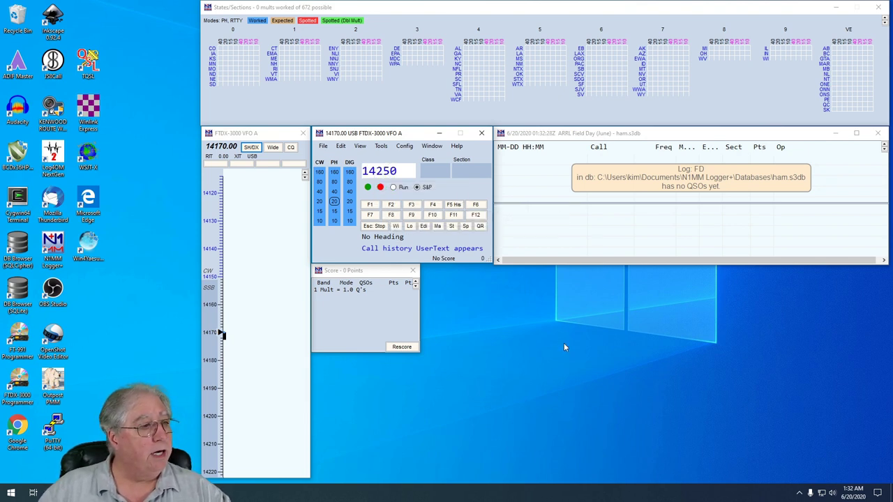
key("Return")
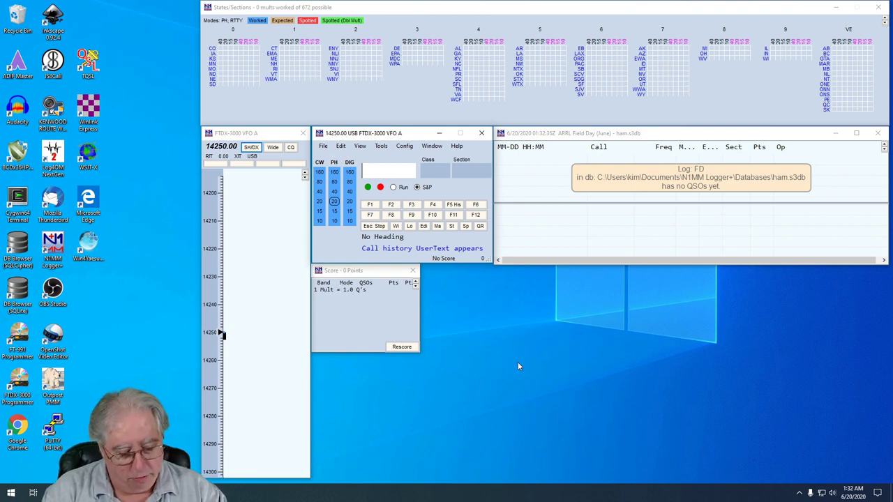
type("AB6ET")
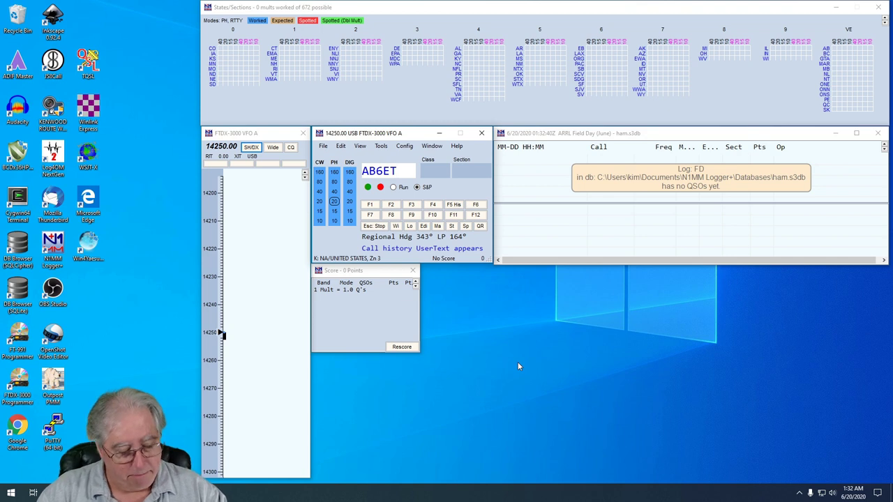
key("space")
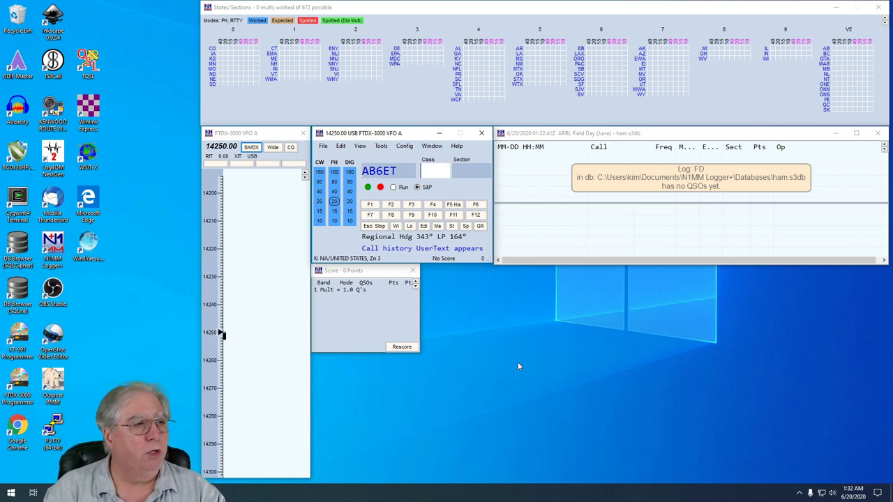
type("D1")
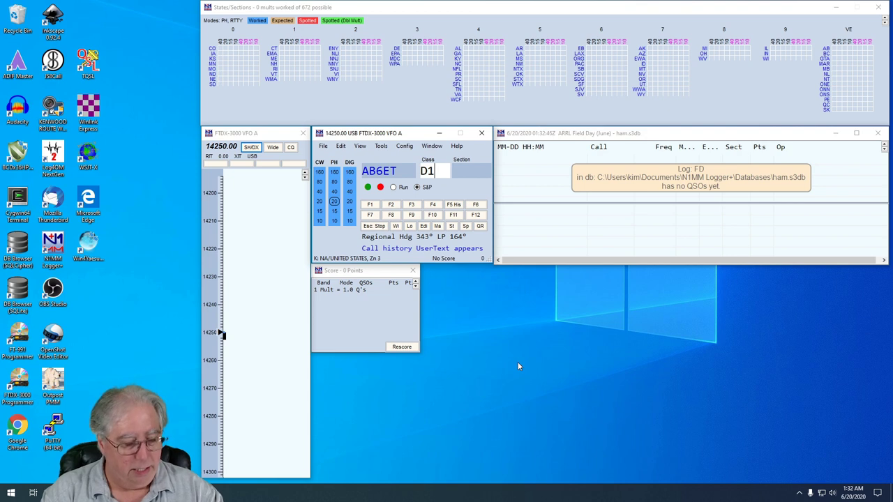
key("space")
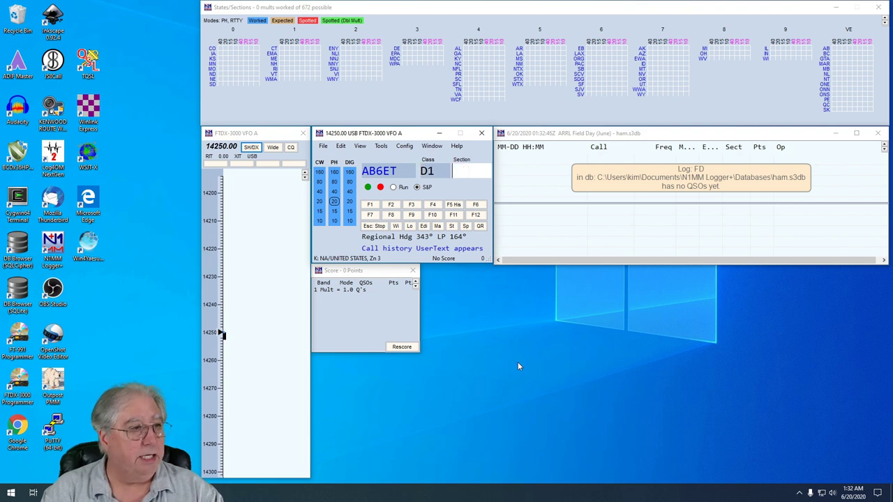
type("SB")
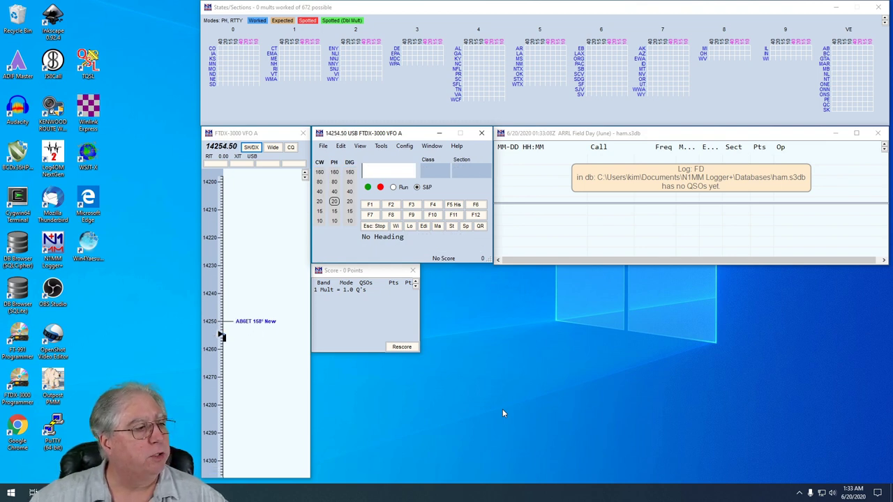
- Tune to the AB6ET spot on the bandmap and load its callsign and exchange back into the contact entry
mouse_move(241, 323)
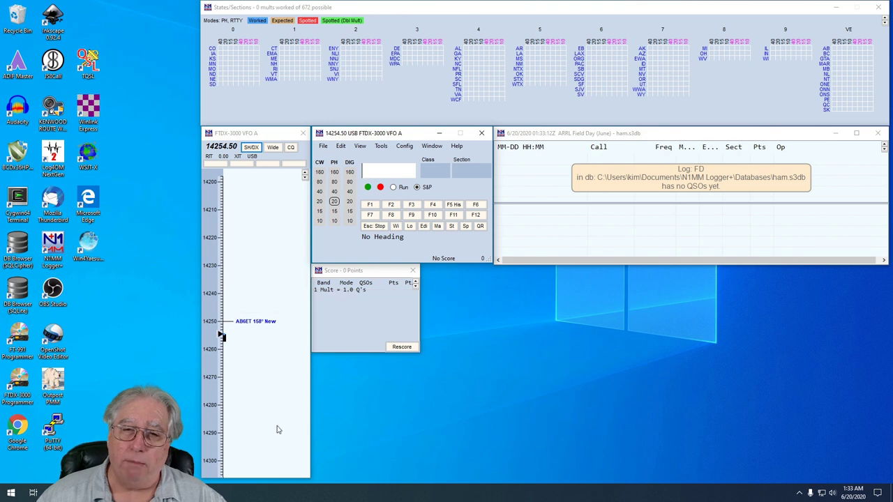
left_click(245, 324)
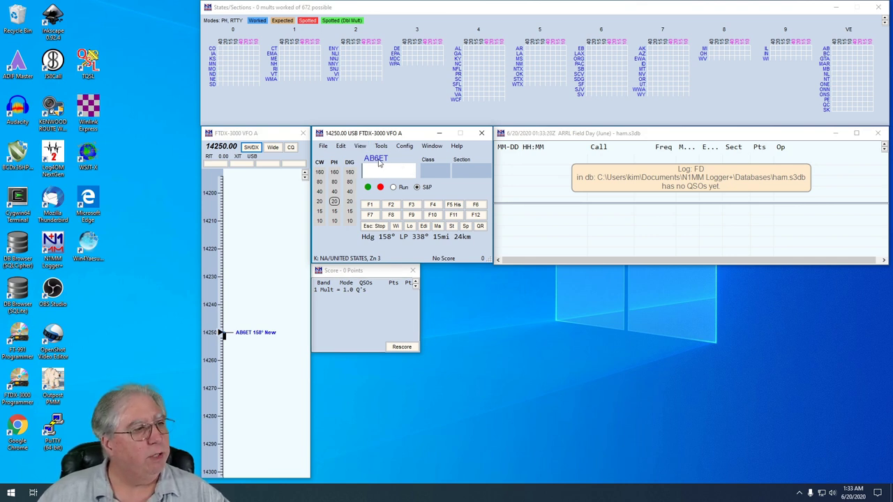
left_click(377, 160)
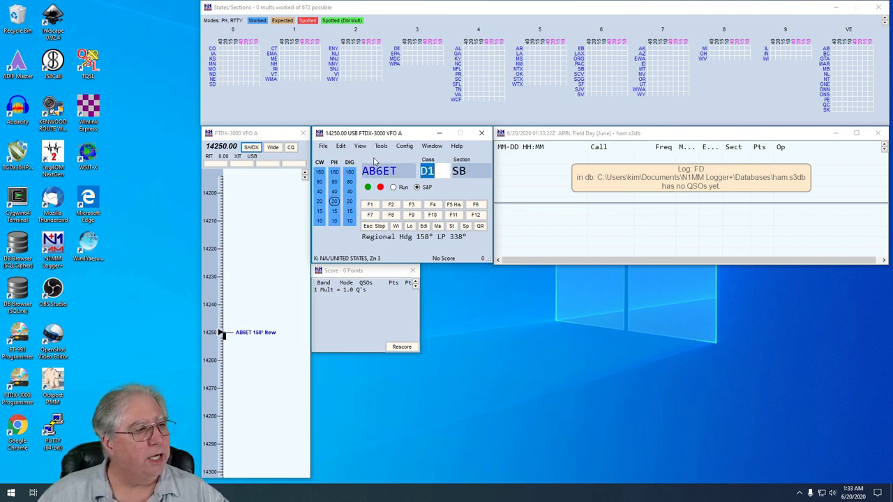